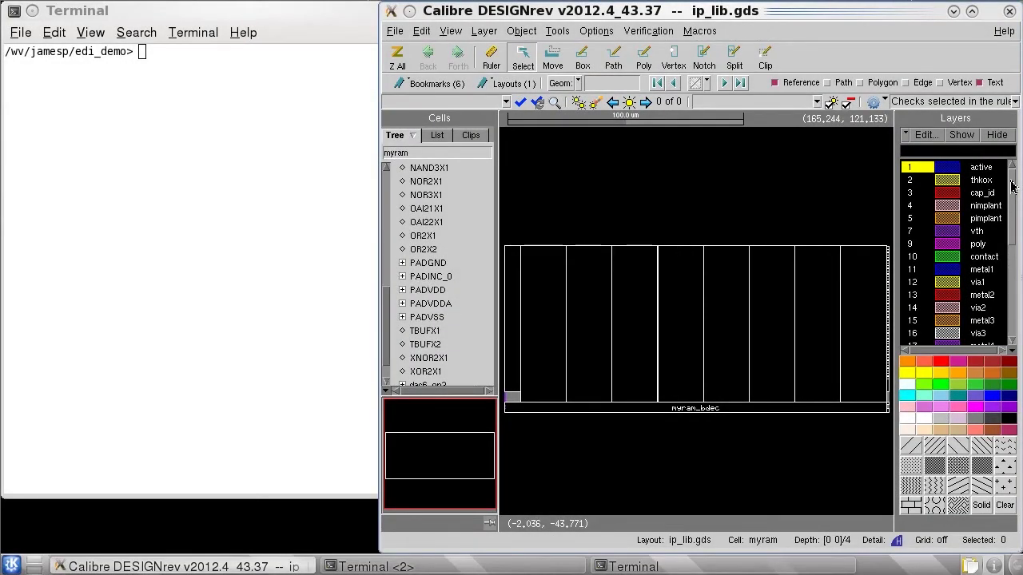
{"action": "left_click_drag", "start_coordinate": [1012, 185], "coordinate": [1017, 298]}
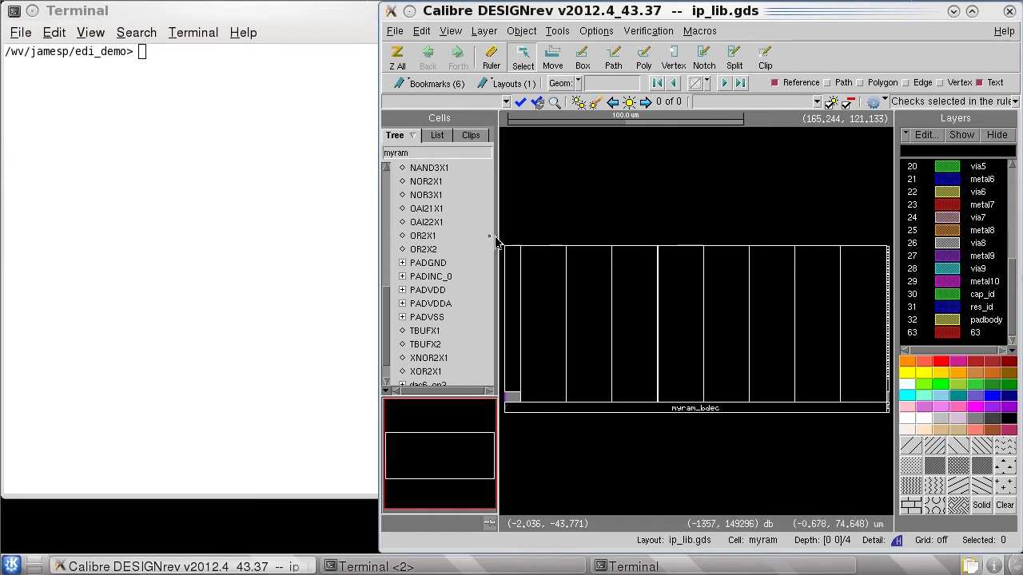
{"action": "left_click", "coordinate": [293, 199]}
- Run the dofile script from the Terminal to open the routed top design in Encounter
{"action": "type", "text": "dofile"}
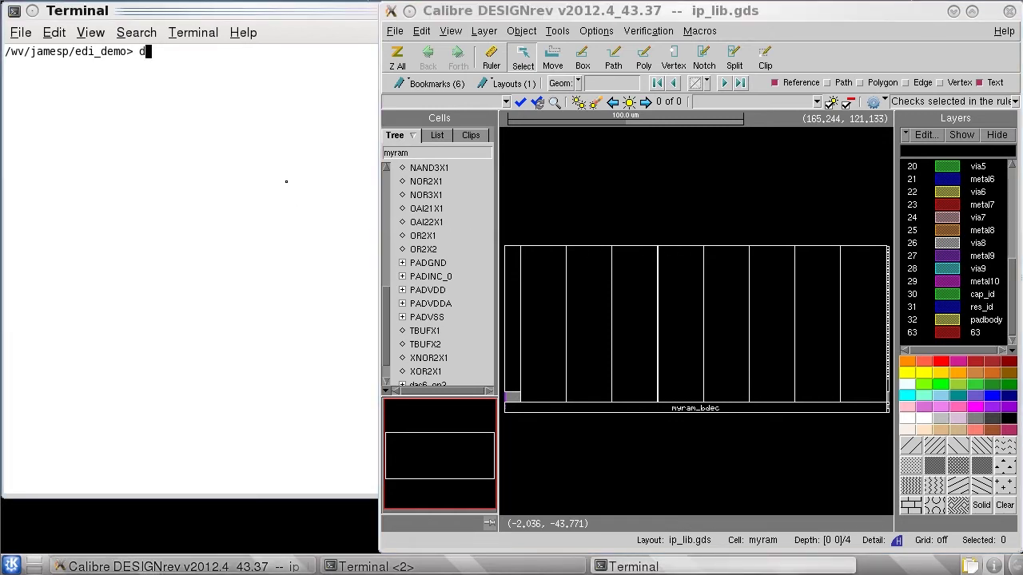
{"action": "key", "text": "Return"}
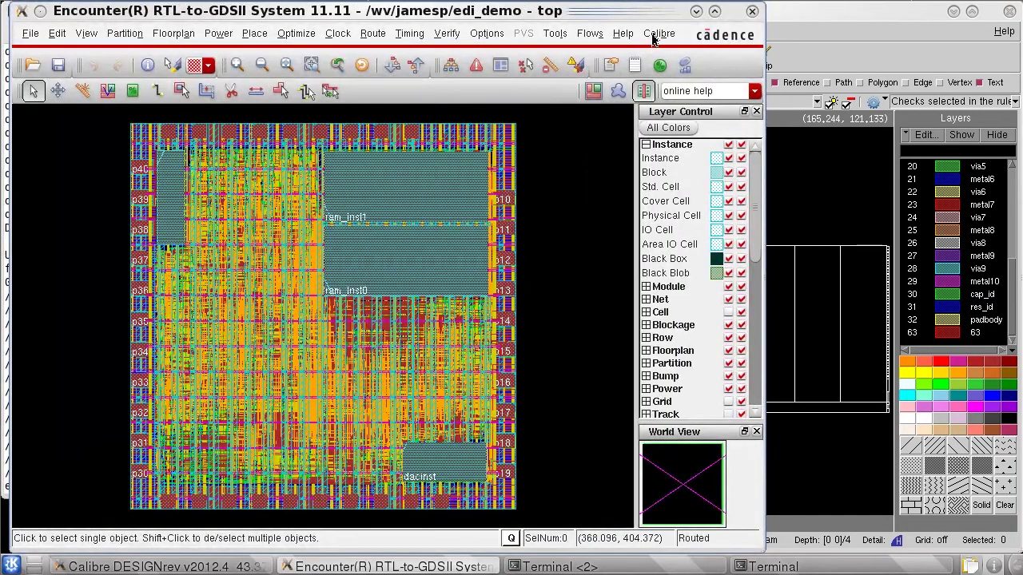
{"action": "left_click", "coordinate": [656, 34]}
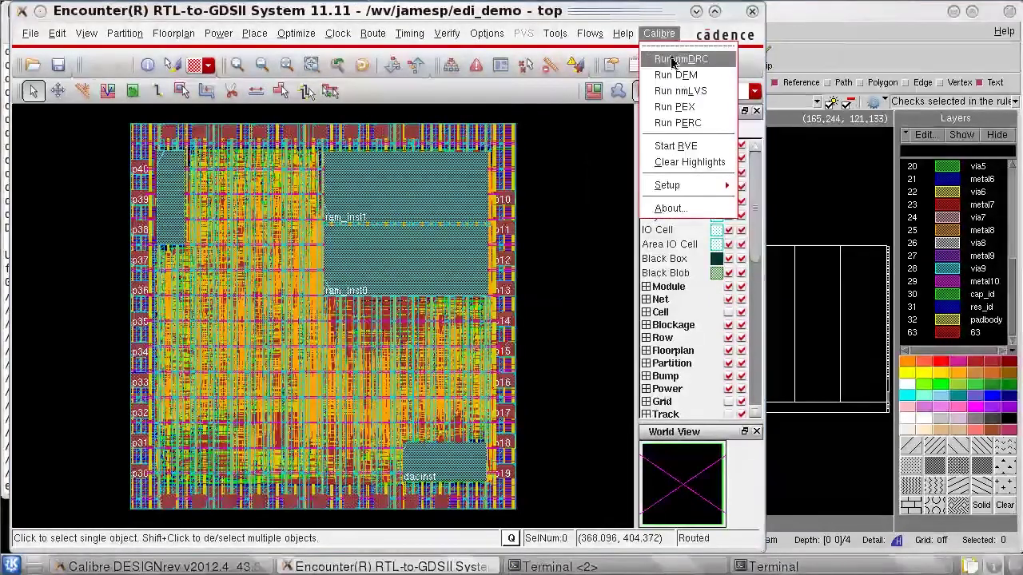
- Set the nmDRC rules file to tech/copy_layers.rul and run DRC on the top layout
{"action": "left_click", "coordinate": [674, 60]}
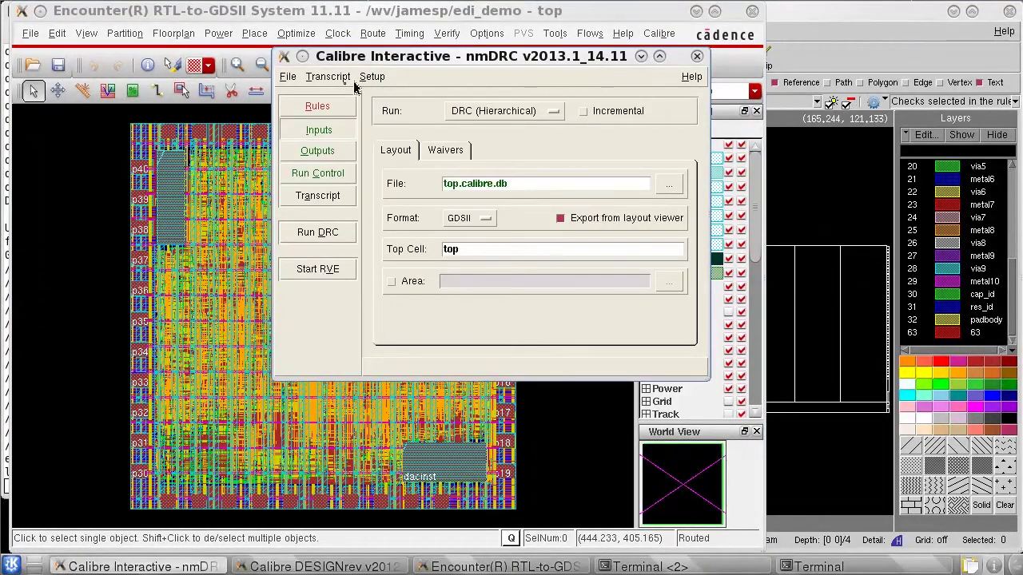
{"action": "left_click", "coordinate": [320, 105]}
{"action": "double_click", "coordinate": [396, 131]}
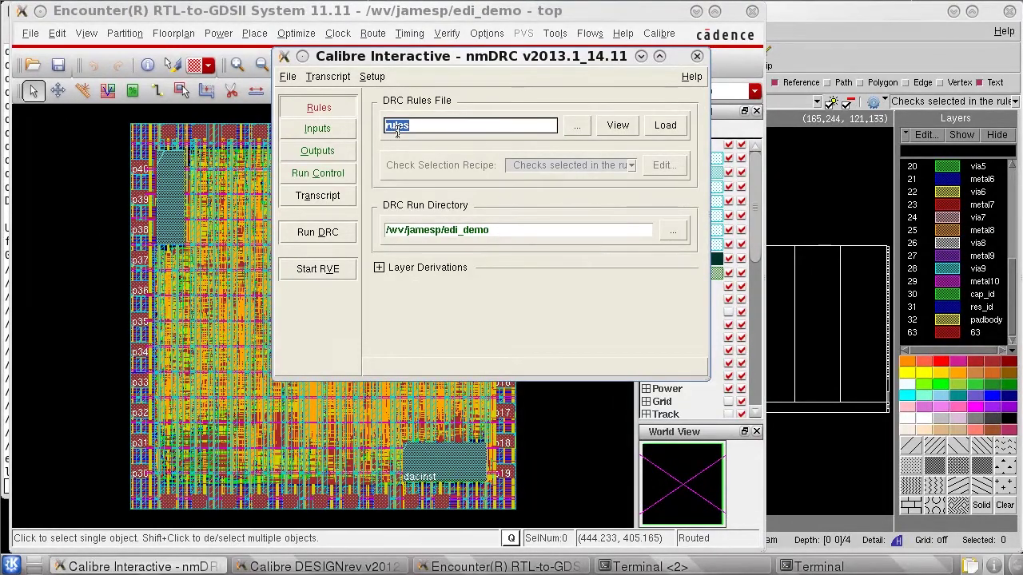
{"action": "type", "text": "tes"}
{"action": "type", "text": "h/o"}
{"action": "type", "text": "opy_lay"}
{"action": "type", "text": "ers.rul"}
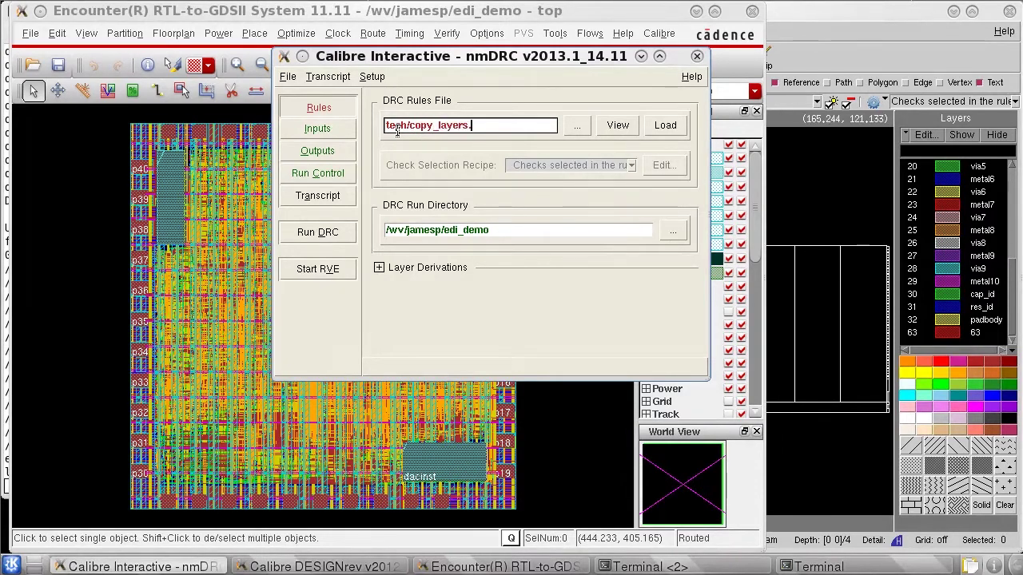
{"action": "left_click", "coordinate": [317, 231]}
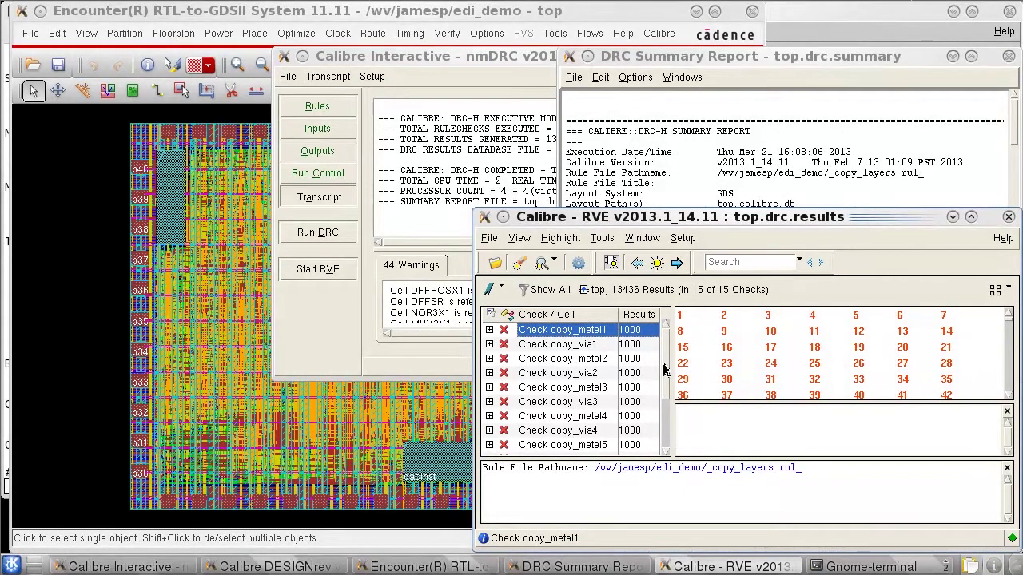
- Scroll through the copy_metal and copy_via checks in RVE, then close the results viewer
{"action": "scroll", "coordinate": [663, 369], "scroll_direction": "down", "scroll_amount": 2}
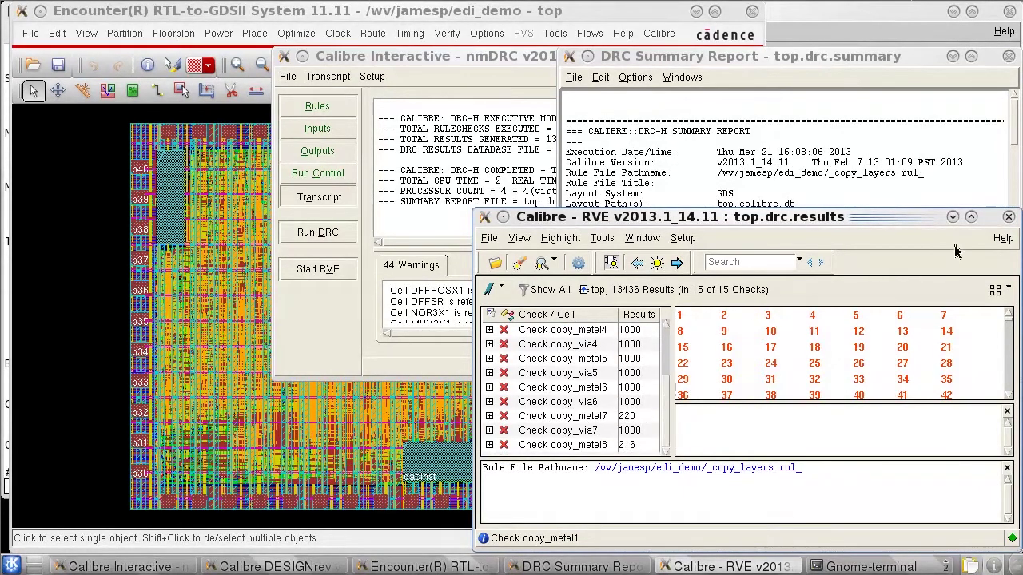
{"action": "left_click", "coordinate": [1009, 217]}
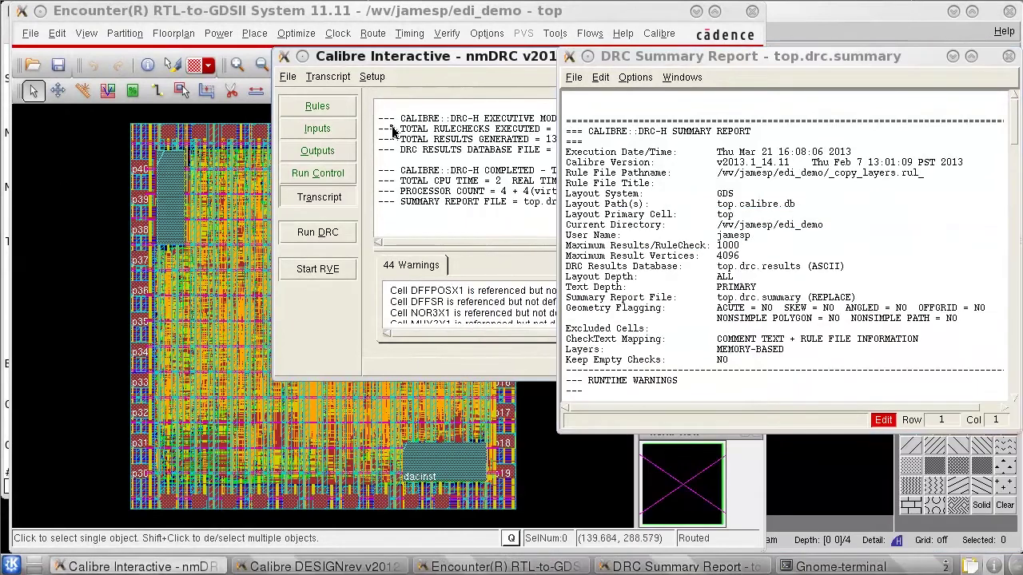
- Add $WD/data/GDS/ip_lib.gds after top.calibre.db in the Layout File field
{"action": "left_click", "coordinate": [333, 128]}
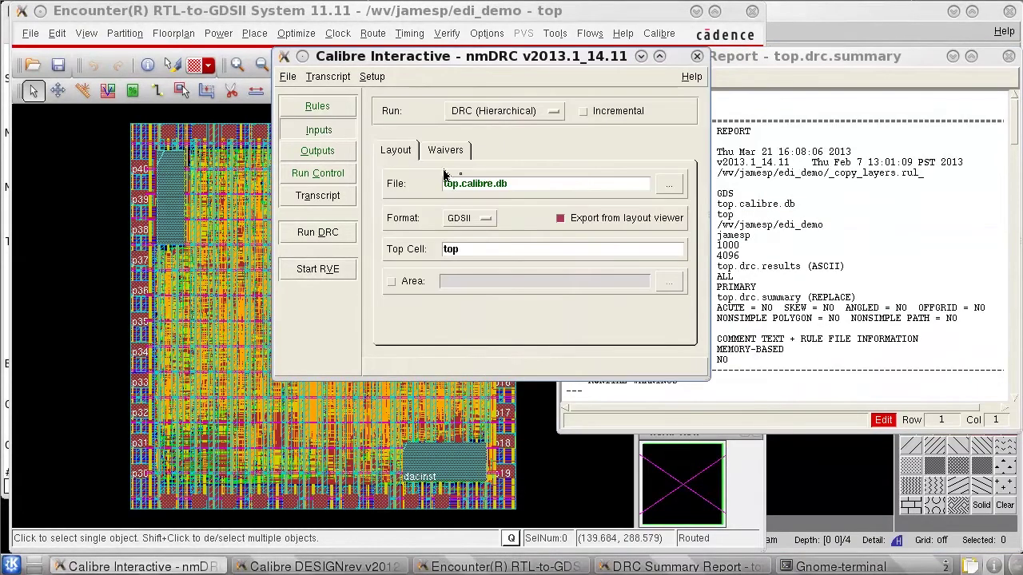
{"action": "left_click", "coordinate": [515, 183]}
{"action": "type", "text": "$WD/data/"}
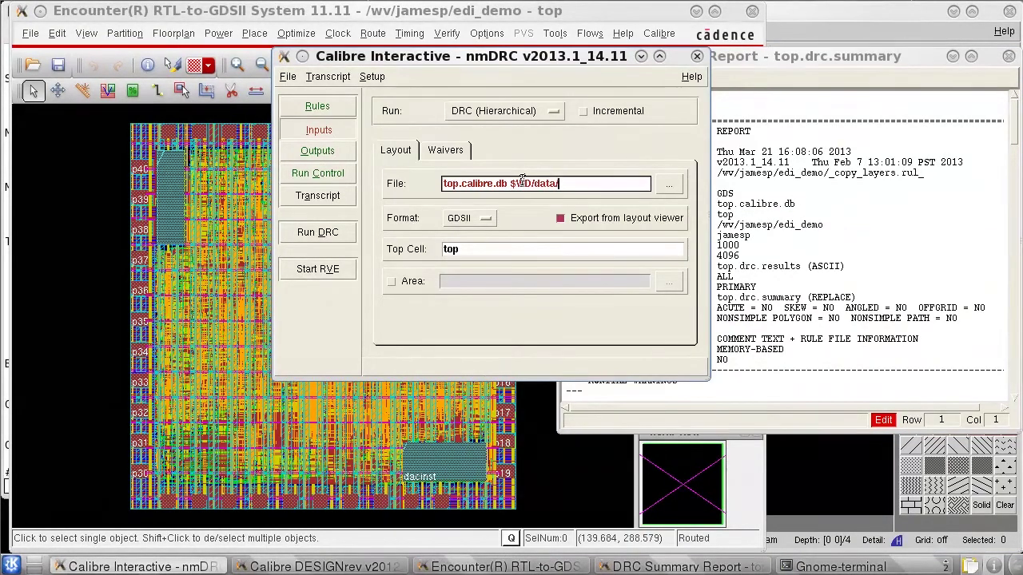
{"action": "type", "text": "GDS/ip_lib.gds"}
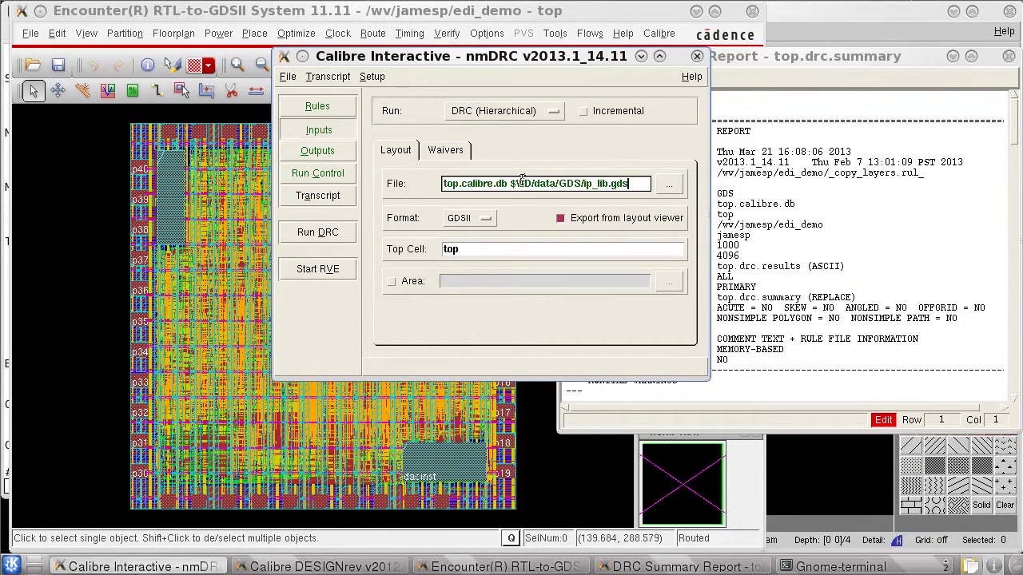
- Save the runset as test.r and rerun DRC with the IP library included
{"action": "left_click", "coordinate": [287, 78]}
{"action": "left_click", "coordinate": [307, 135]}
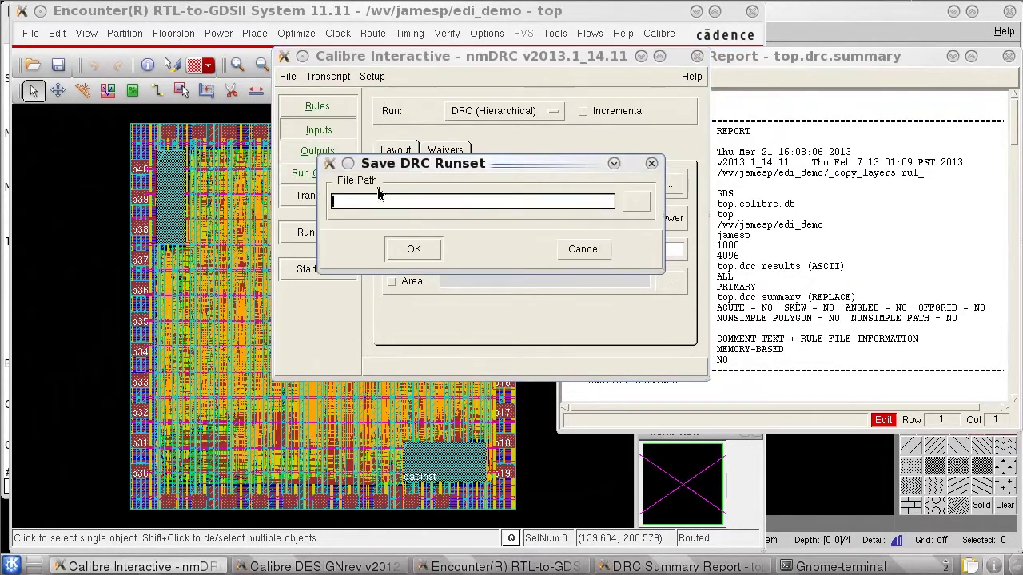
{"action": "type", "text": "test.r"}
{"action": "key", "text": "Return"}
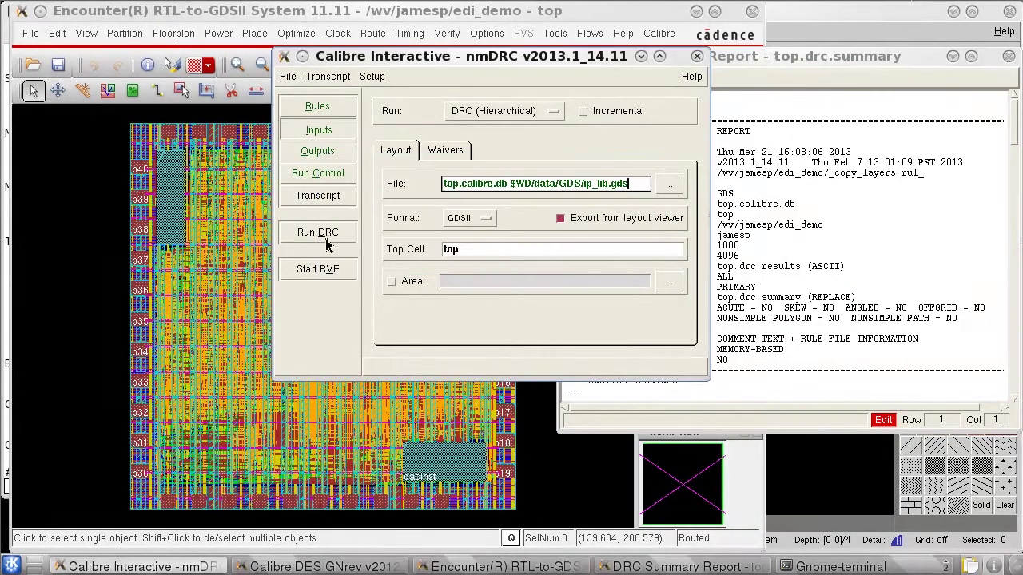
{"action": "left_click", "coordinate": [324, 237]}
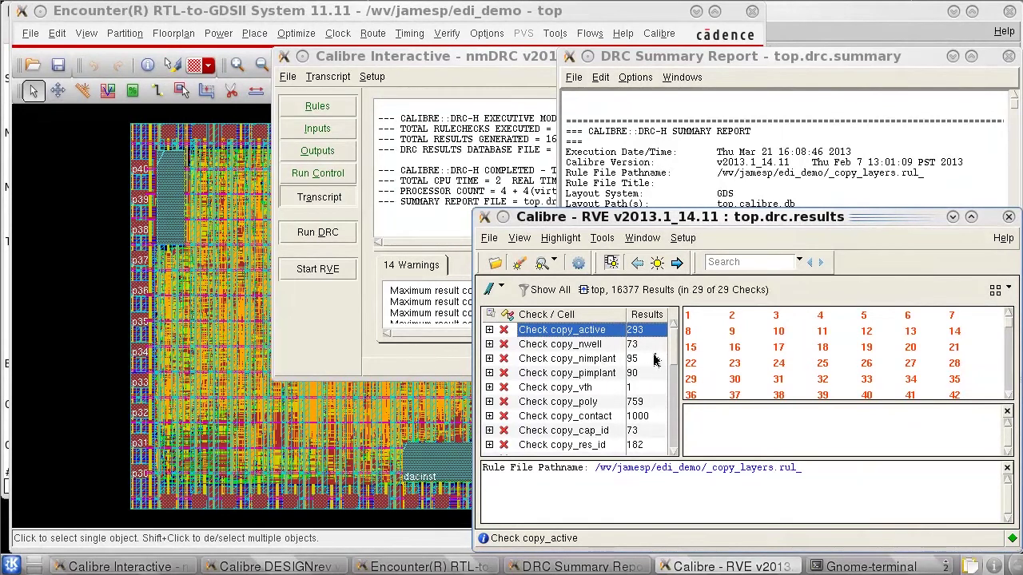
- Review the rerun's 16377 results across 29 checks in RVE, then close the viewer
{"action": "scroll", "coordinate": [676, 355], "scroll_direction": "down", "scroll_amount": 1}
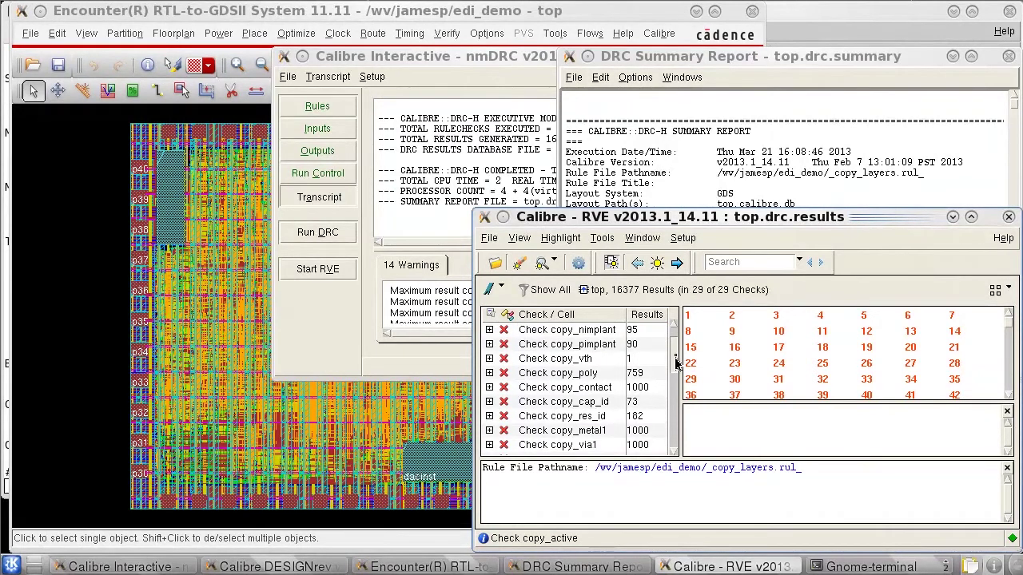
{"action": "scroll", "coordinate": [675, 357], "scroll_direction": "up", "scroll_amount": 1}
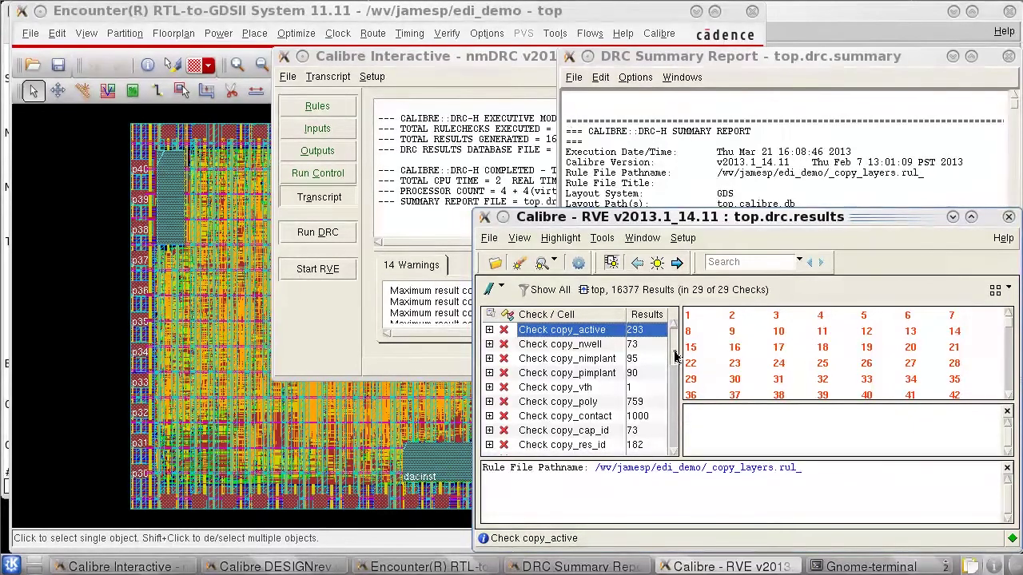
{"action": "left_click", "coordinate": [952, 199]}
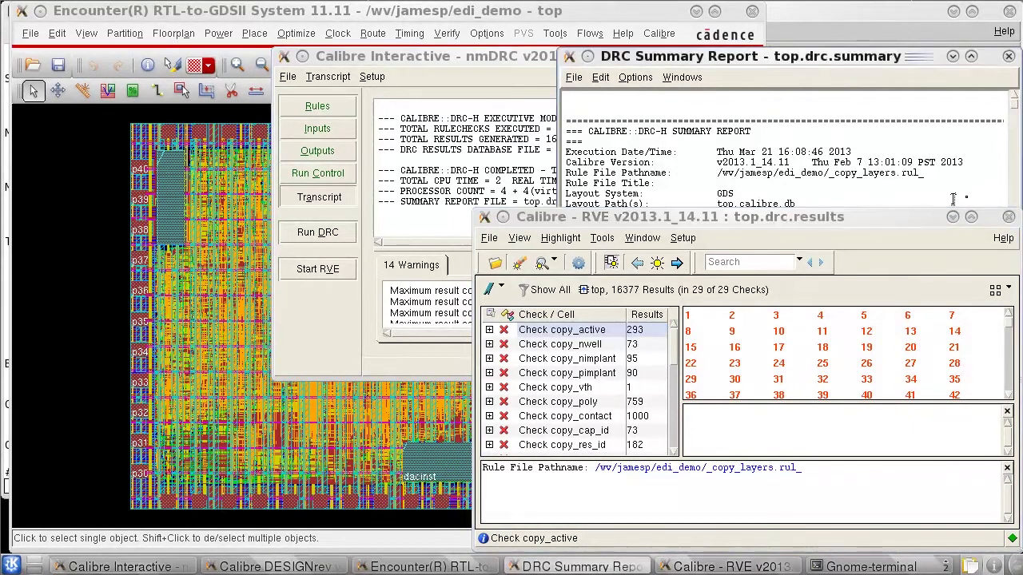
{"action": "left_click", "coordinate": [1008, 217]}
- Exit Calibre Interactive and start a fresh nmDRC session from Encounter
{"action": "left_click", "coordinate": [358, 301]}
{"action": "left_click", "coordinate": [287, 80]}
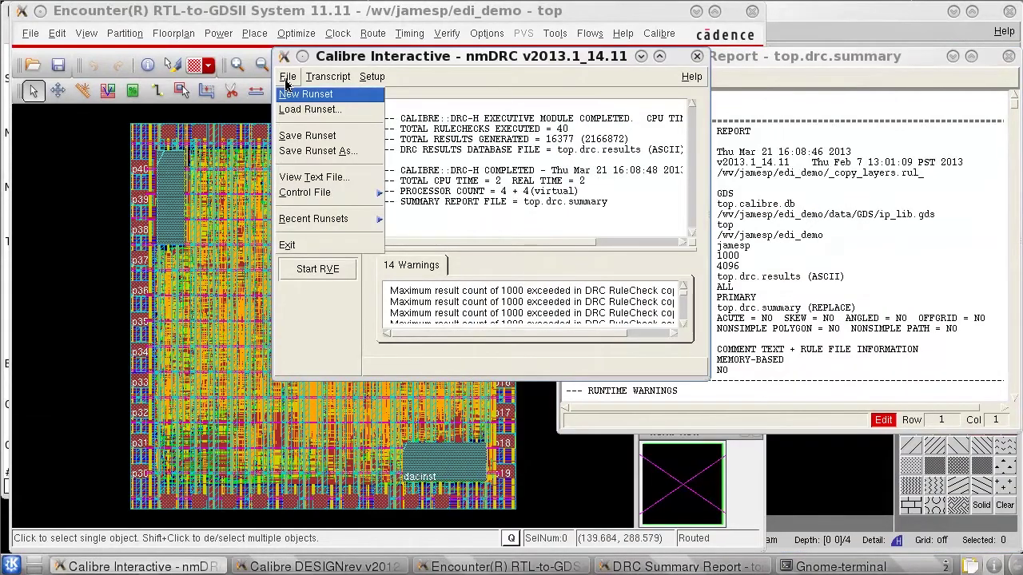
{"action": "left_click", "coordinate": [300, 244]}
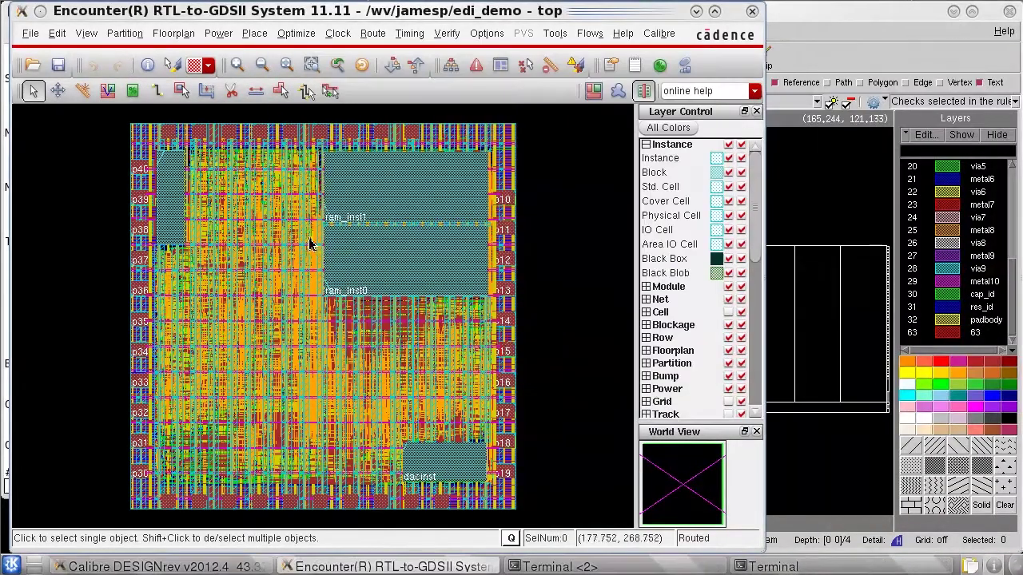
{"action": "left_click", "coordinate": [658, 33]}
{"action": "left_click", "coordinate": [663, 51]}
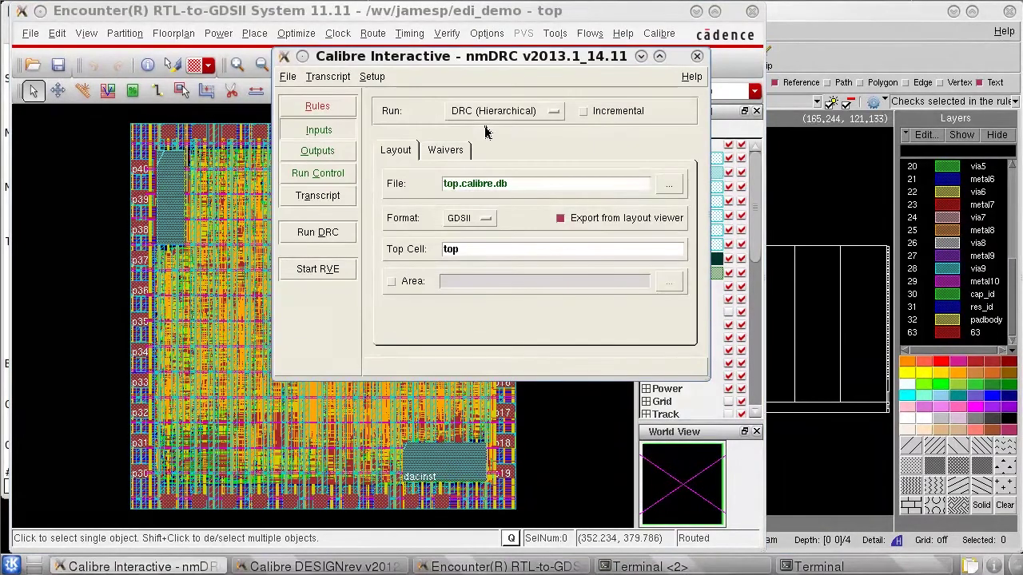
- Load the test.rset runset into the new nmDRC session
{"action": "left_click", "coordinate": [289, 77]}
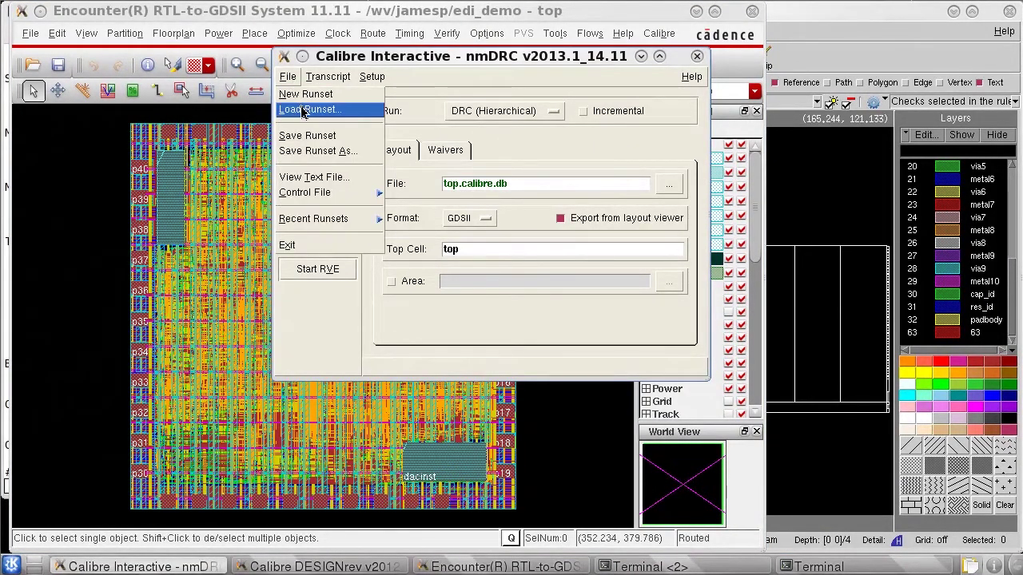
{"action": "left_click", "coordinate": [304, 107]}
{"action": "double_click", "coordinate": [361, 172]}
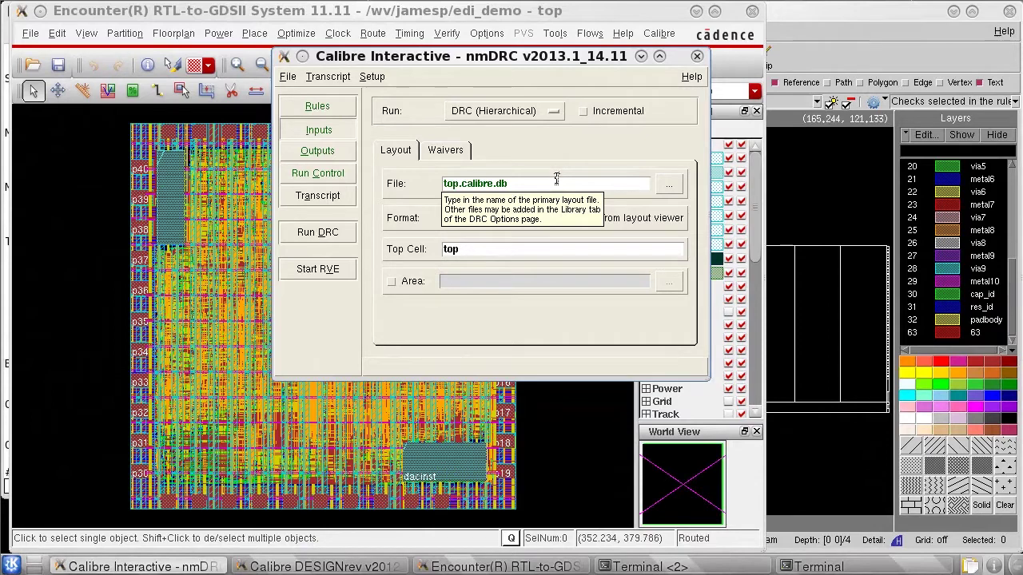
{"action": "left_click", "coordinate": [373, 78]}
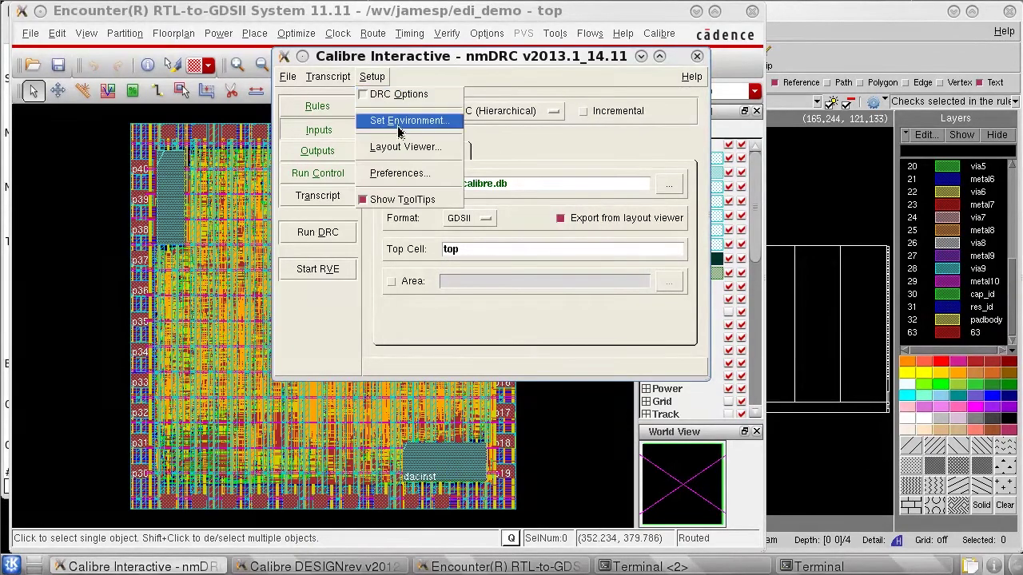
- Change the Layout Path input template to %l.calibre.db $WD/data/GDS/ip_lib.gds in Preferences
{"action": "left_click", "coordinate": [403, 173]}
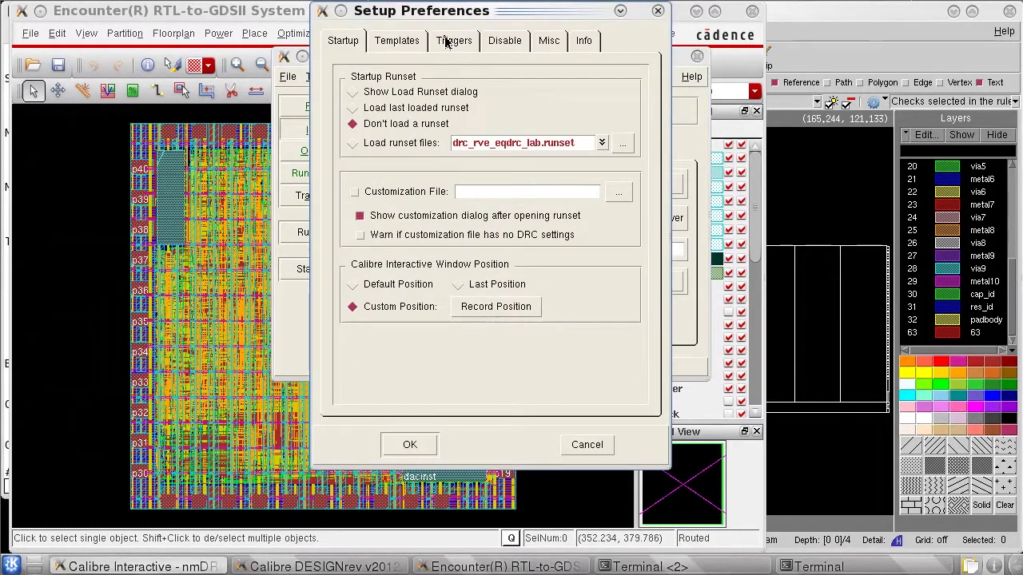
{"action": "left_click", "coordinate": [398, 40]}
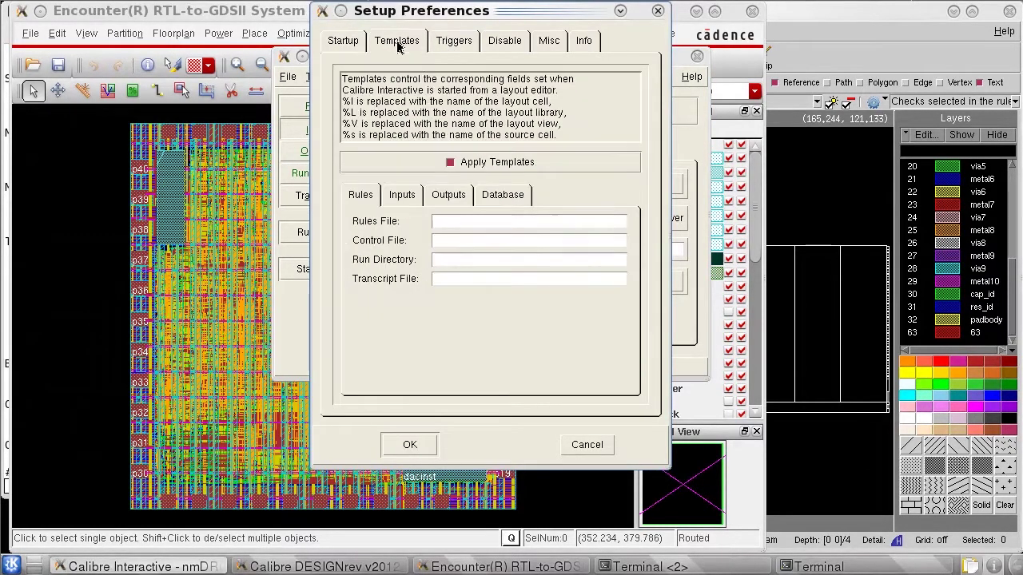
{"action": "left_click", "coordinate": [404, 196]}
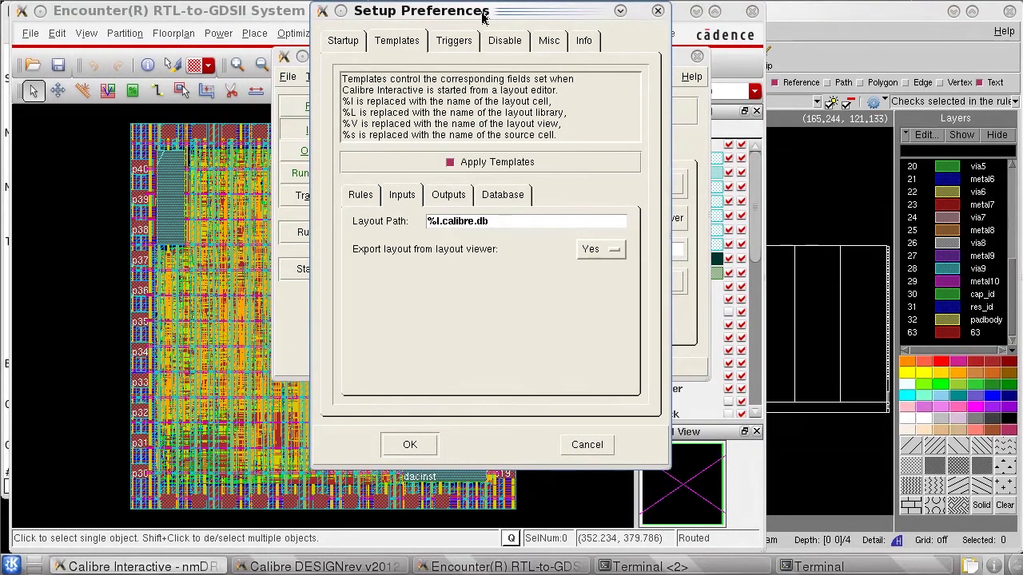
{"action": "left_click_drag", "start_coordinate": [482, 12], "coordinate": [725, 37]}
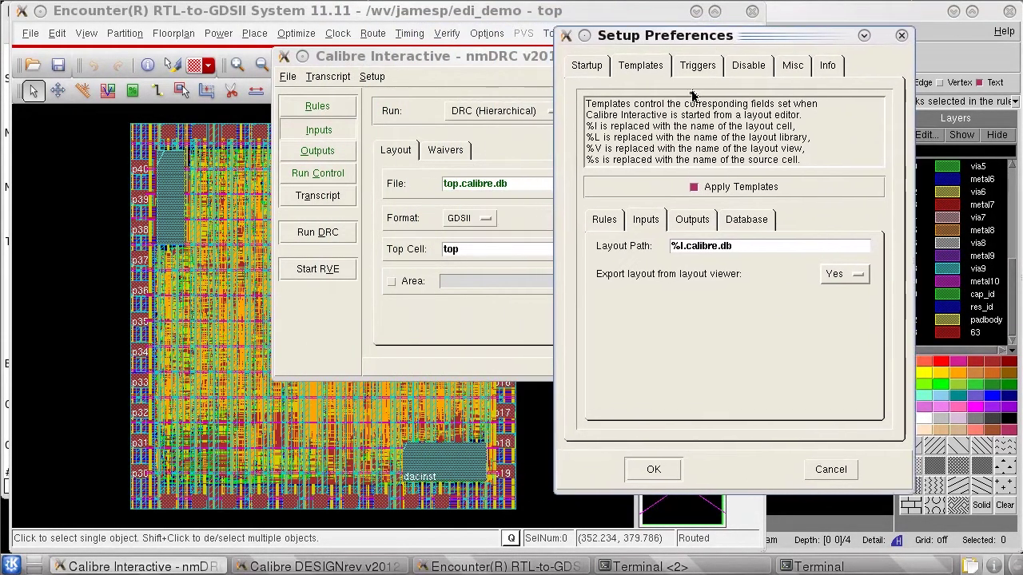
{"action": "left_click", "coordinate": [484, 199]}
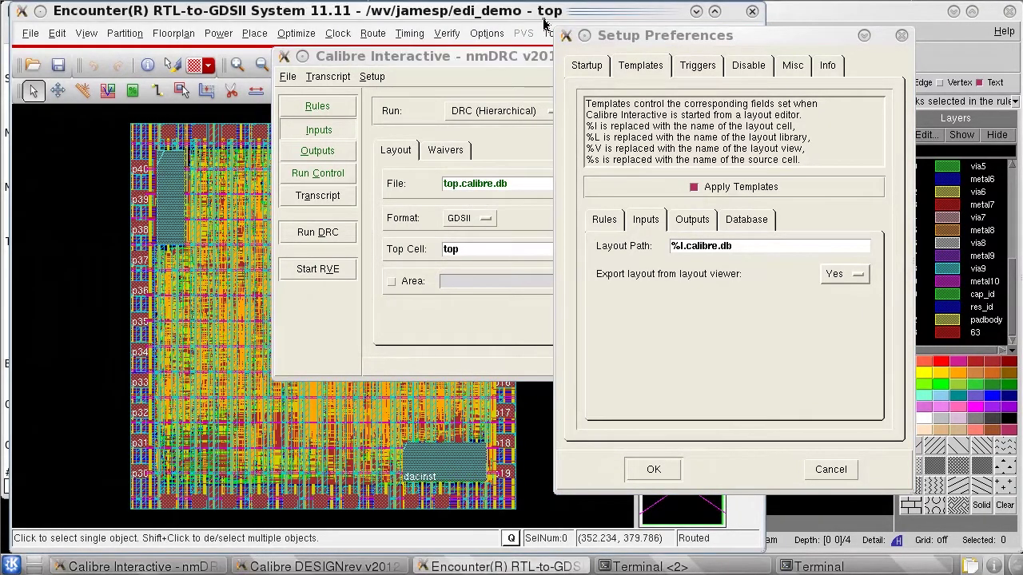
{"action": "left_click", "coordinate": [746, 244]}
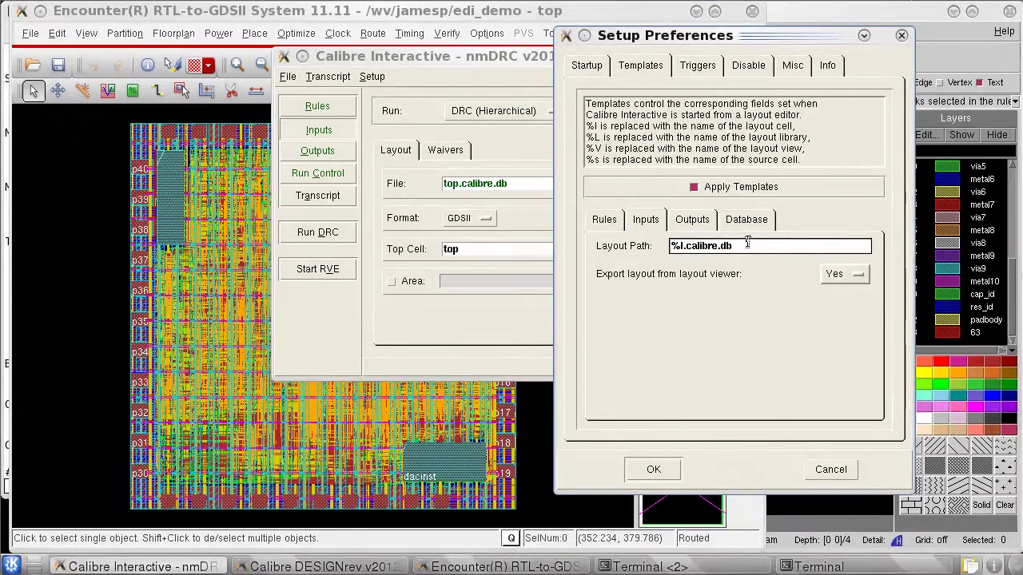
{"action": "type", "text": "$VD"}
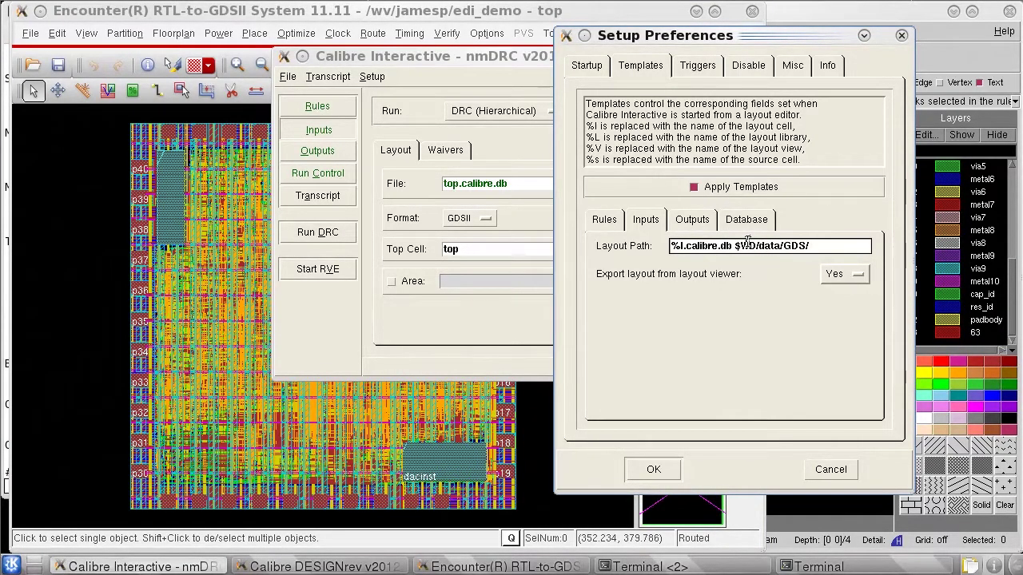
{"action": "type", "text": "gds"}
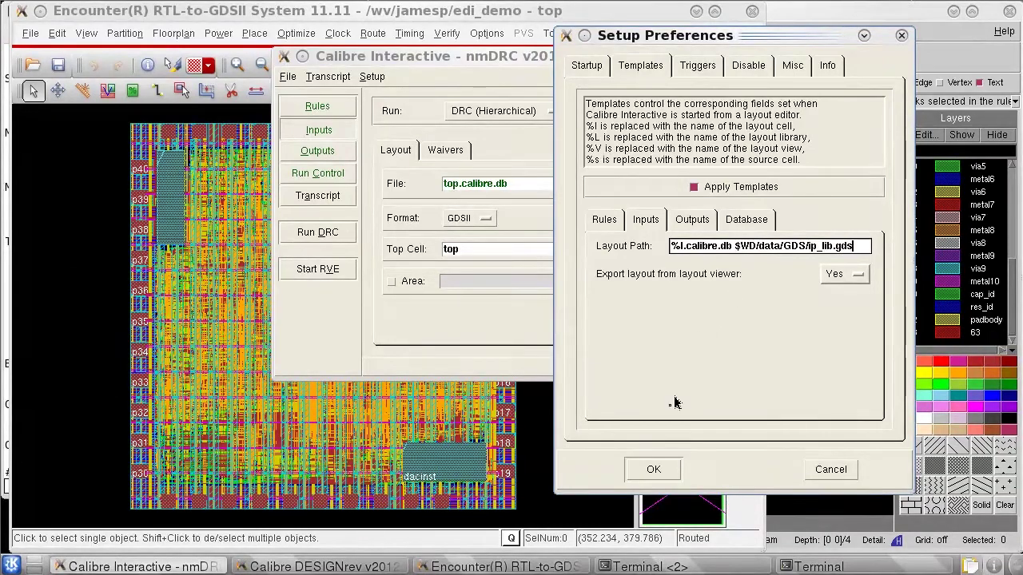
{"action": "left_click", "coordinate": [654, 470]}
{"action": "left_click", "coordinate": [289, 78]}
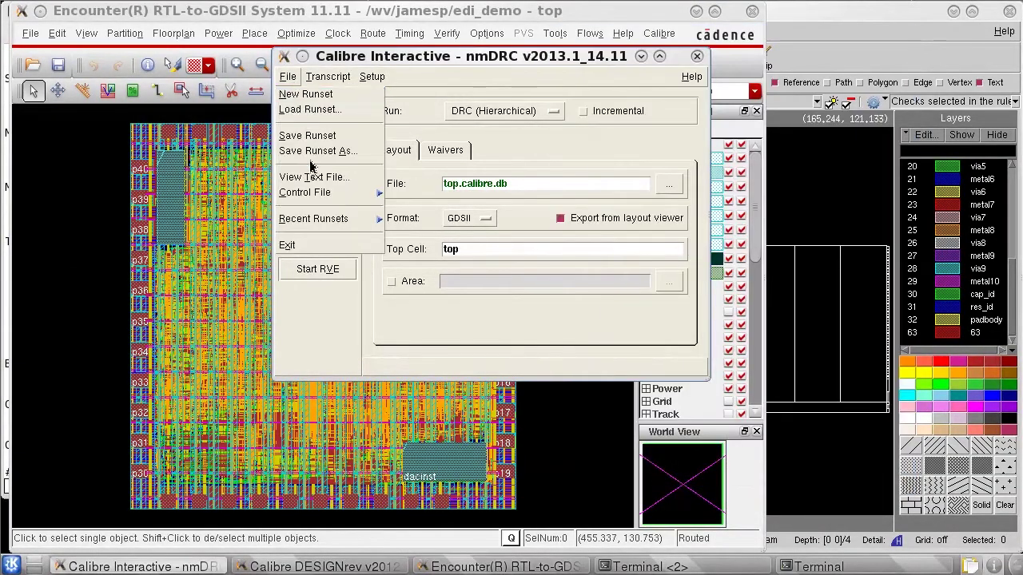
- Exit Calibre Interactive and launch a fresh nmDRC session from Encounter
{"action": "left_click", "coordinate": [326, 246]}
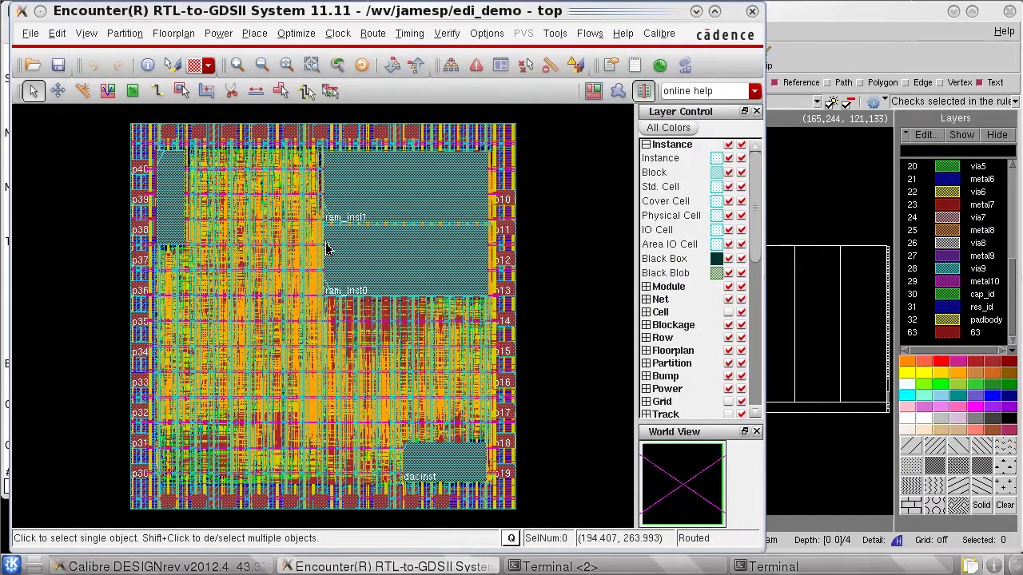
{"action": "left_click", "coordinate": [659, 33]}
{"action": "left_click", "coordinate": [662, 58]}
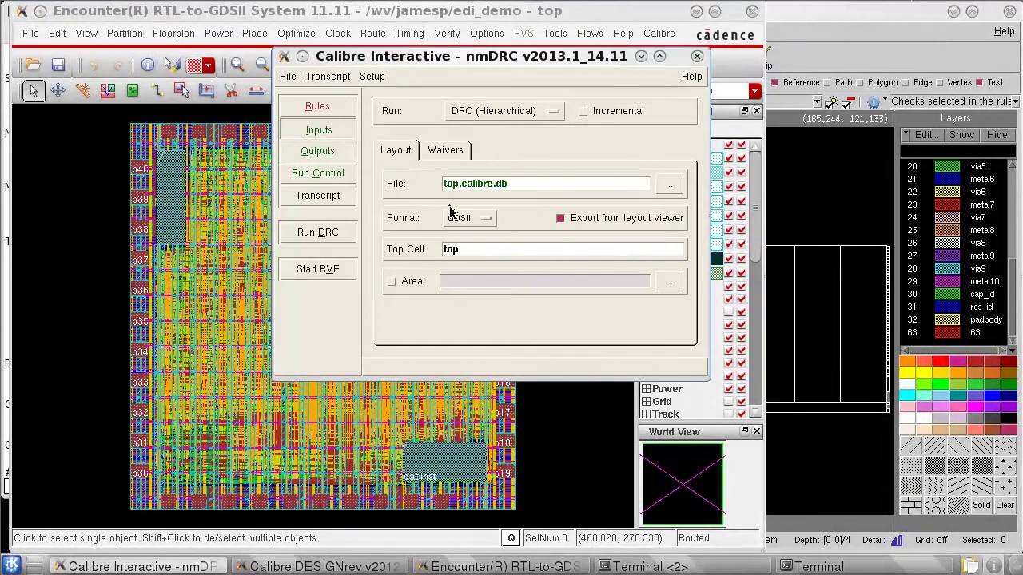
- Load test.rset, whose layout now includes ip_lib.gds, and rerun DRC
{"action": "left_click", "coordinate": [289, 83]}
{"action": "left_click", "coordinate": [304, 93]}
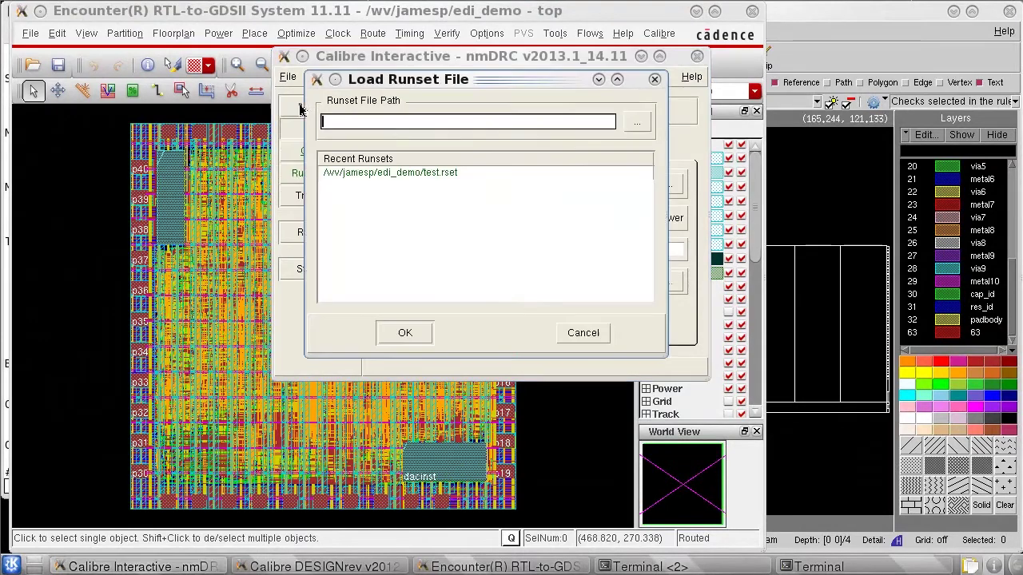
{"action": "double_click", "coordinate": [386, 175]}
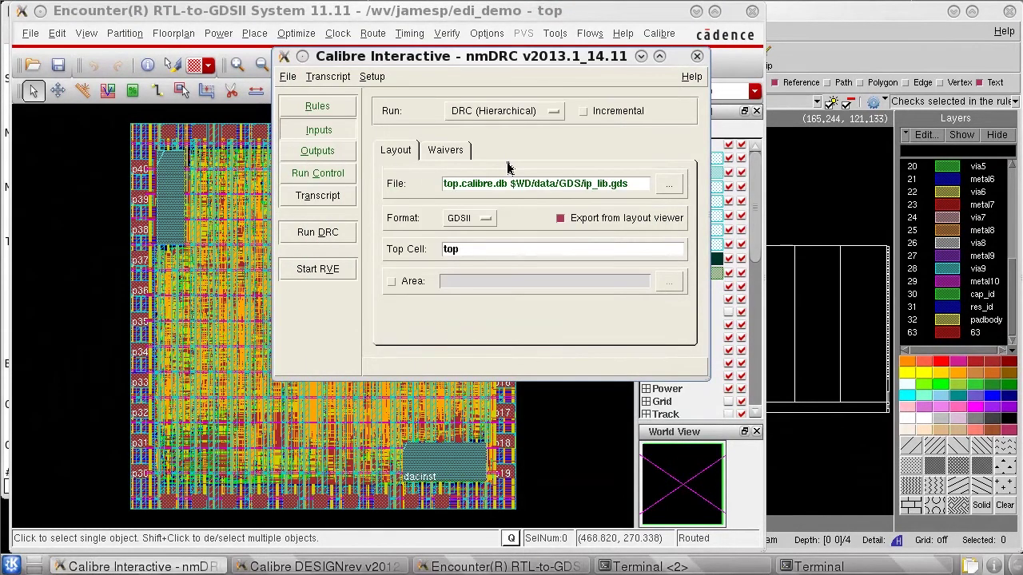
{"action": "left_click", "coordinate": [335, 233]}
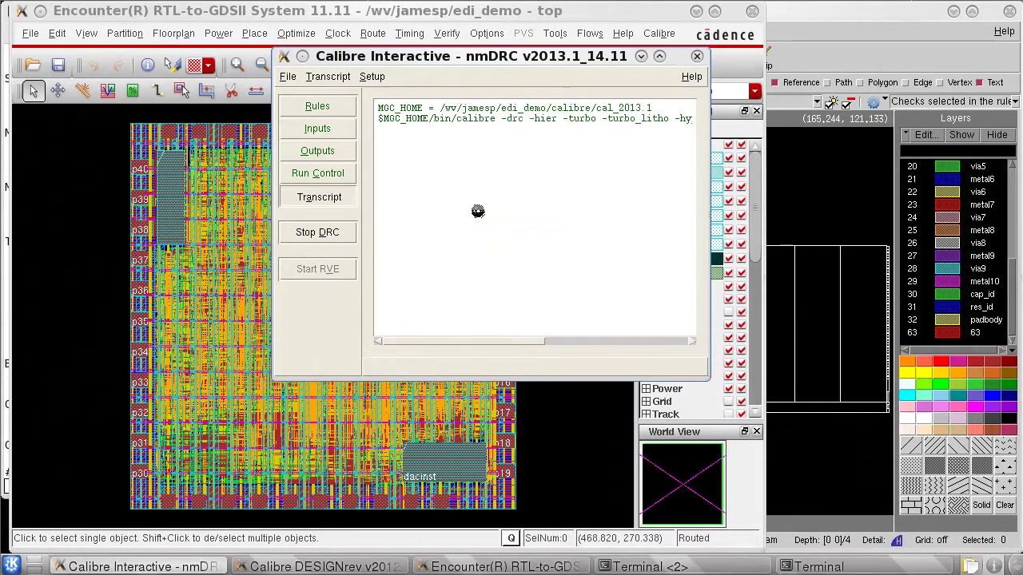